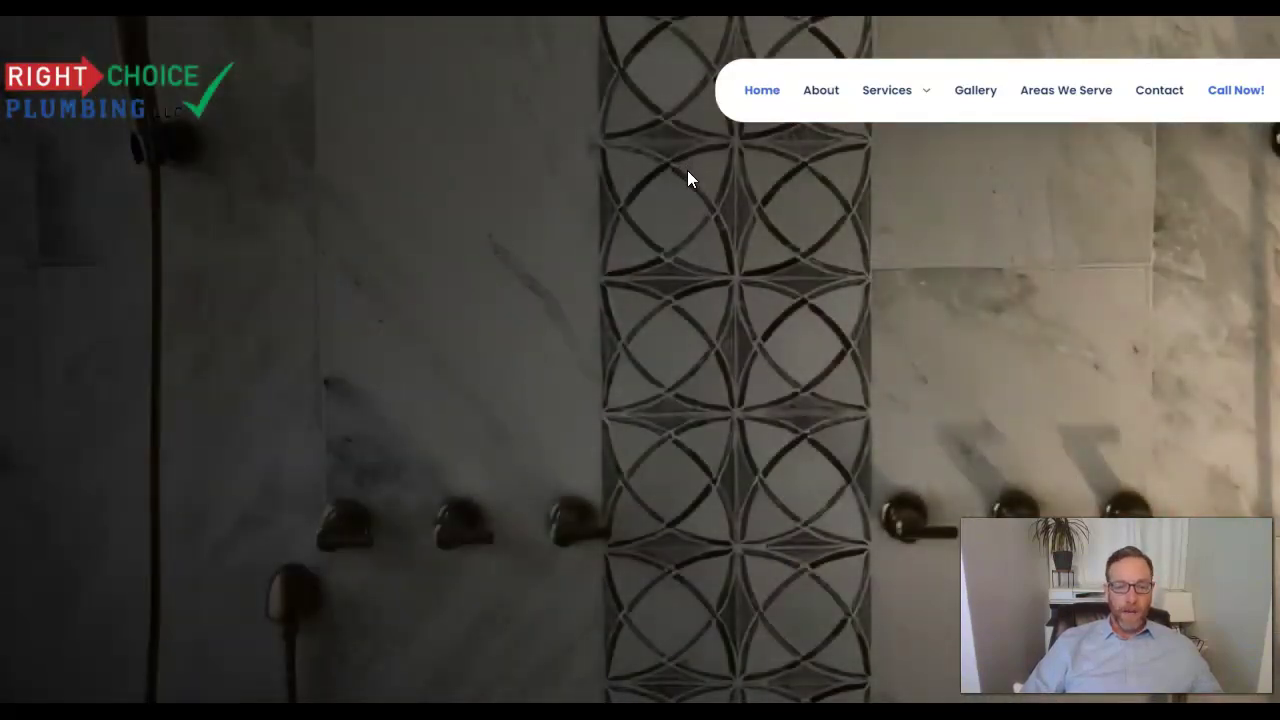
Scroll down the Right Choice Plumbing homepage, then back up to its upper sections
scroll(687, 178, down, 2)
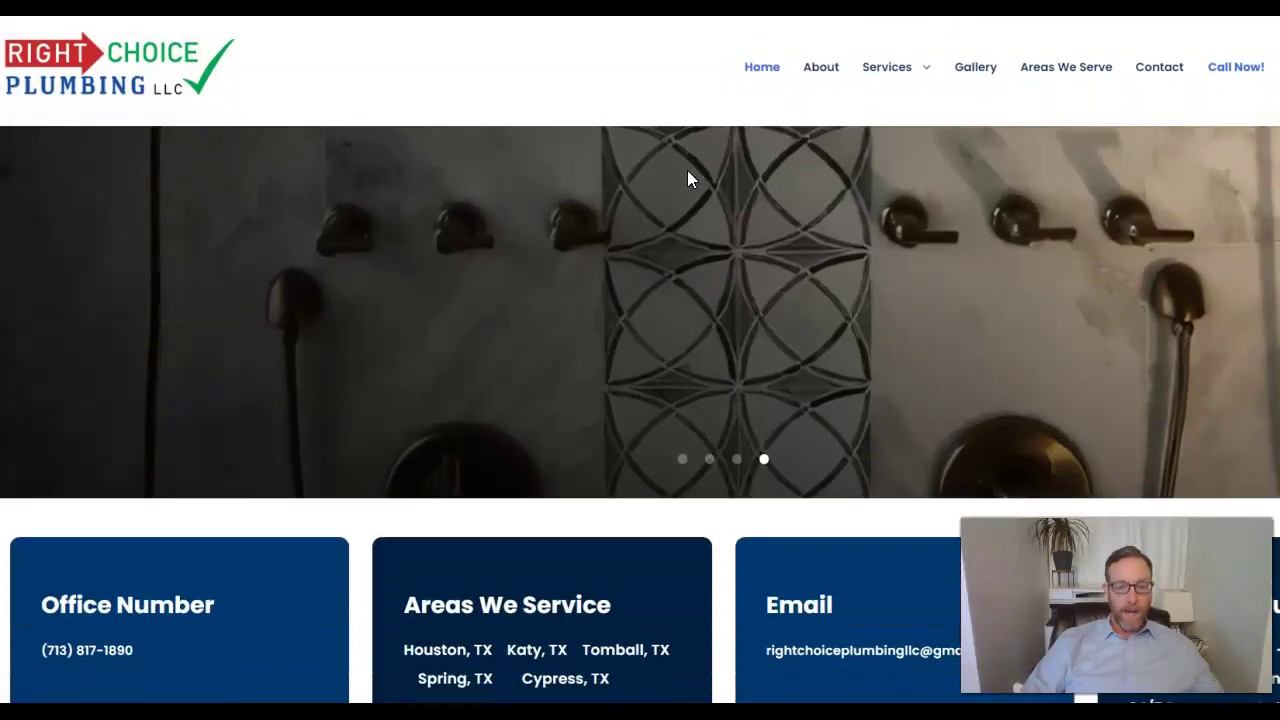
scroll(687, 178, down, 1)
scroll(687, 178, down, 3)
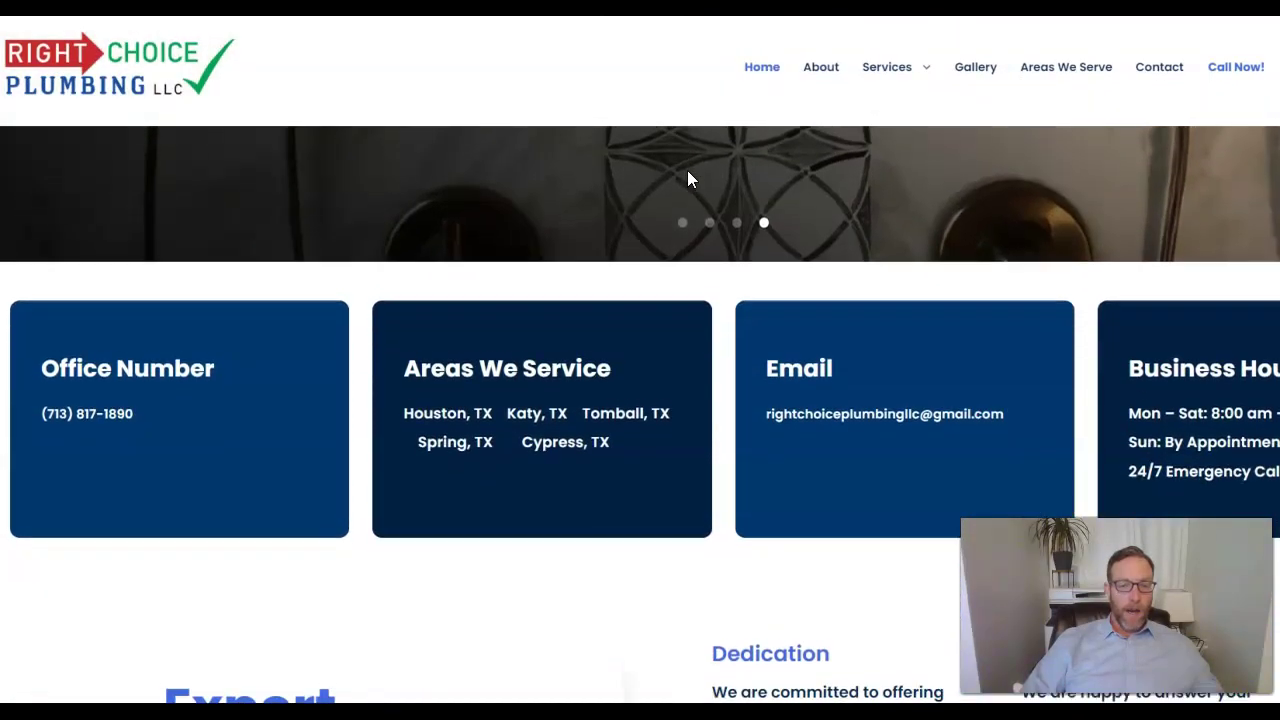
scroll(687, 178, down, 1)
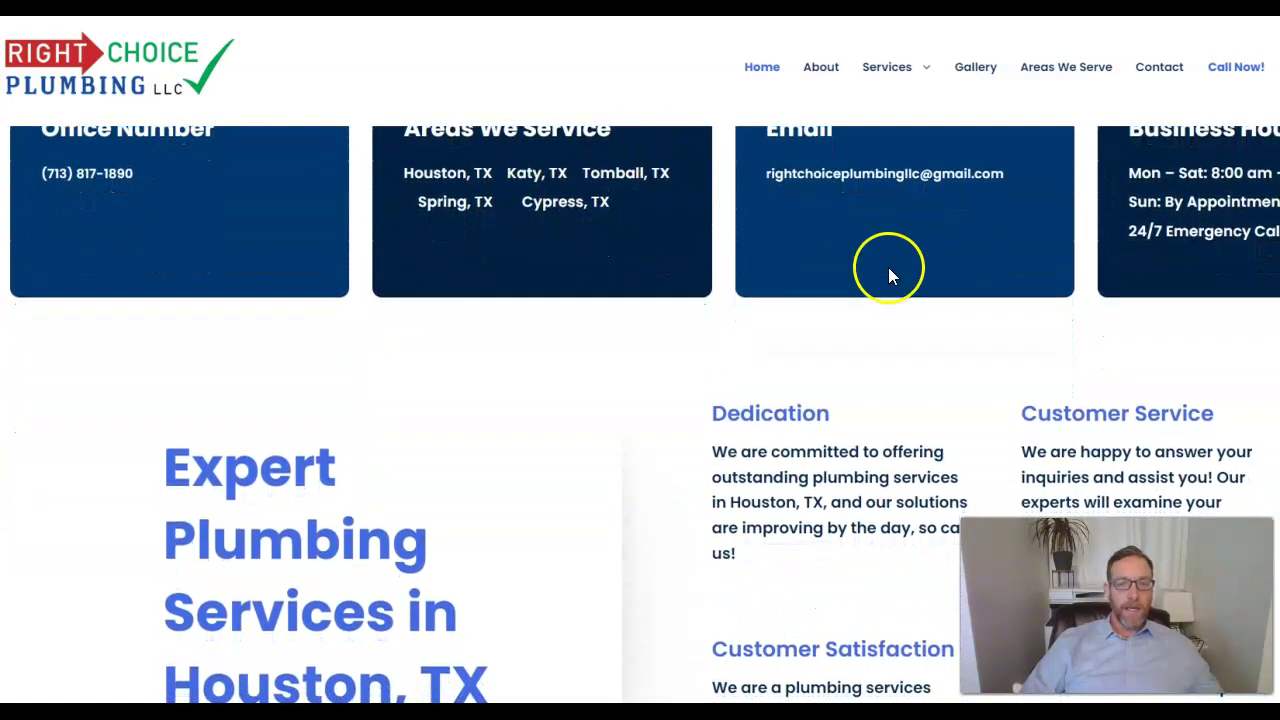
scroll(828, 345, down, 1)
scroll(828, 345, down, 3)
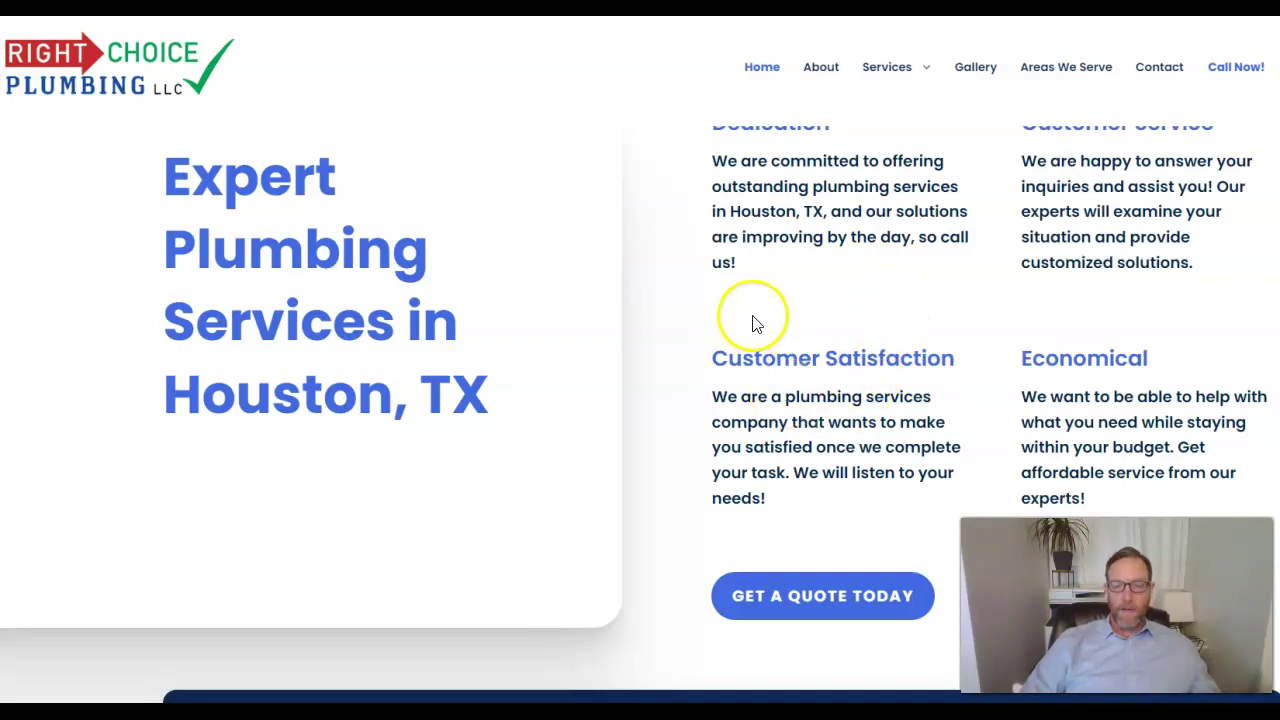
scroll(757, 323, up, 1)
scroll(757, 323, up, 1)
scroll(756, 325, up, 2)
scroll(756, 323, down, 2)
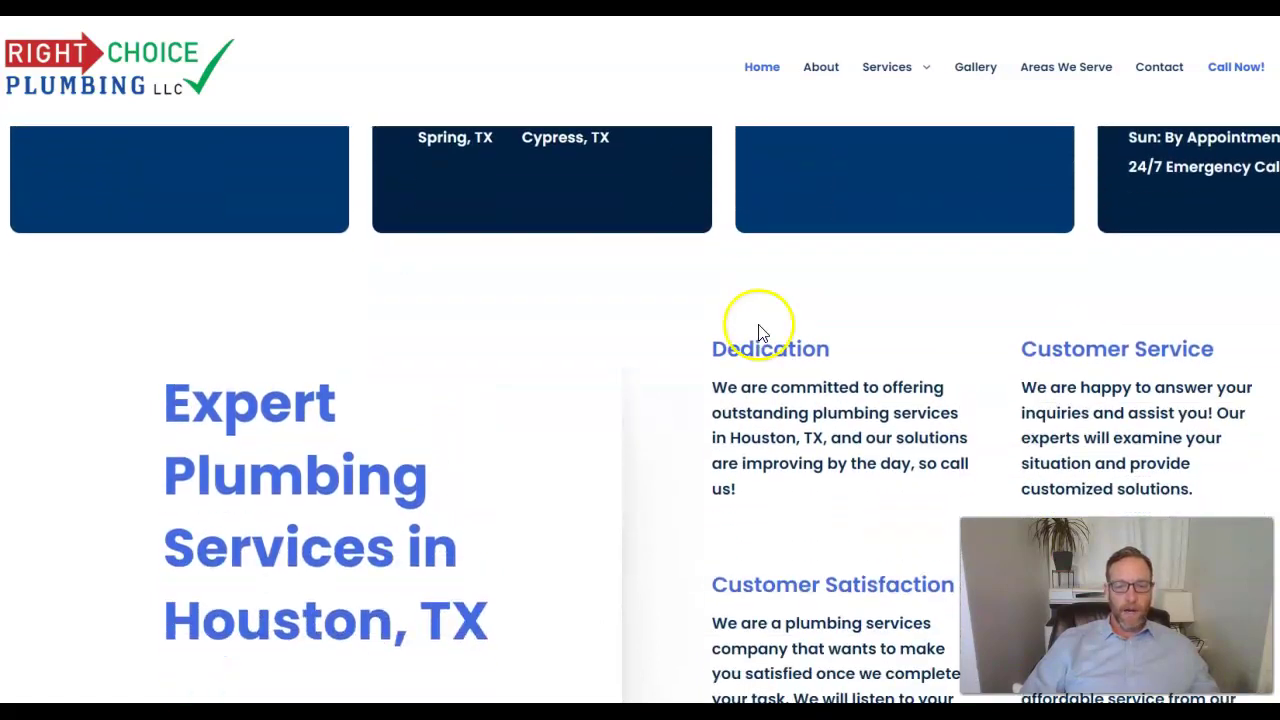
scroll(755, 316, up, 1)
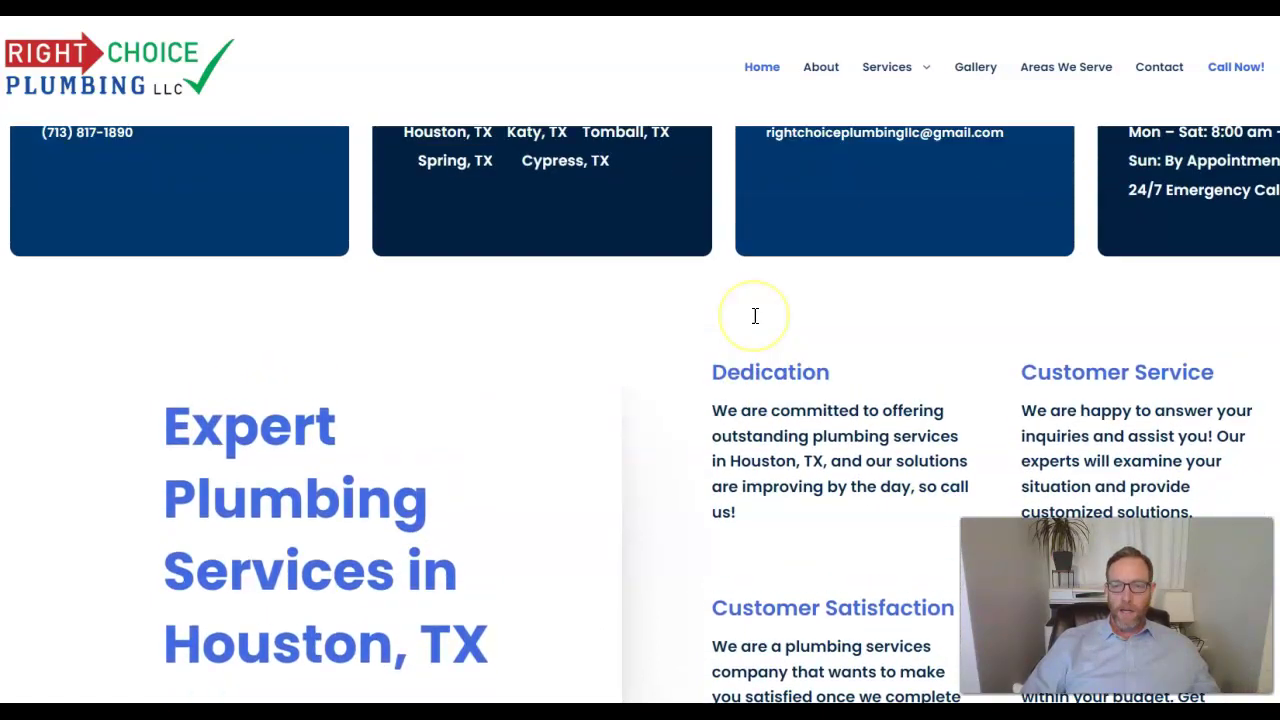
scroll(755, 316, up, 2)
scroll(755, 316, up, 3)
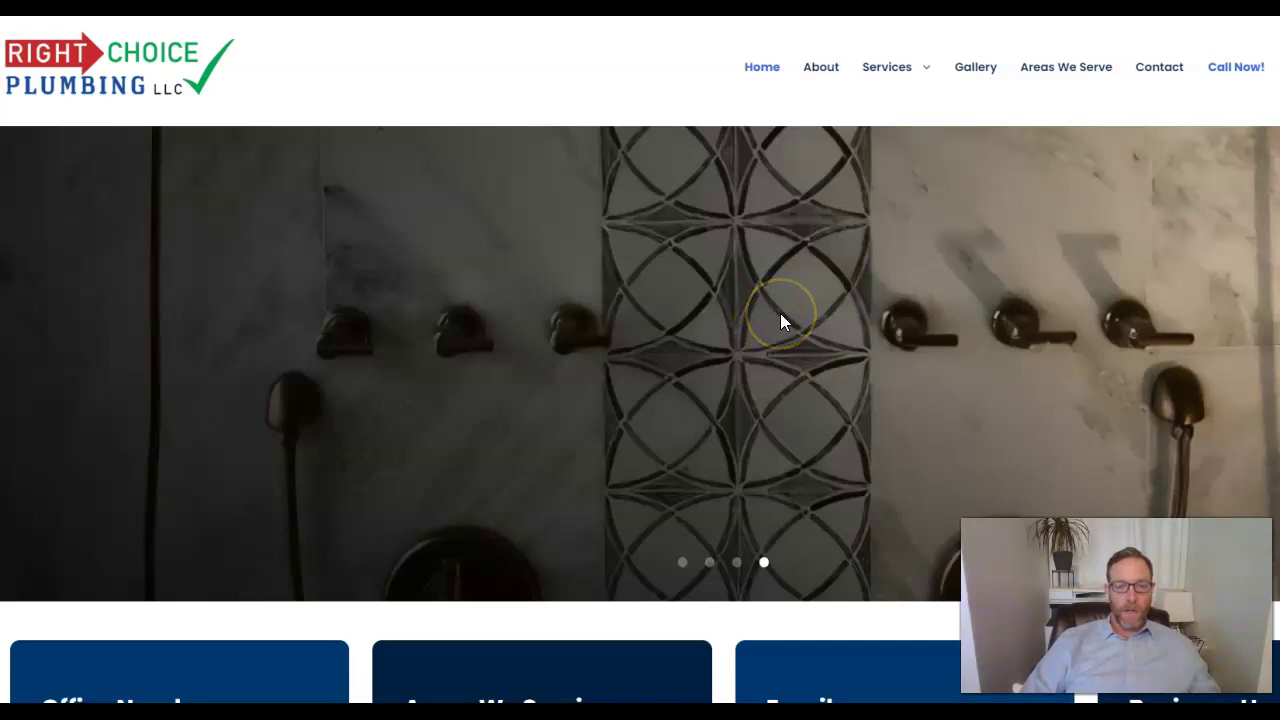
Scroll down past the expert-contact banner and Why Choose Us until Our Services appears
scroll(782, 322, down, 1)
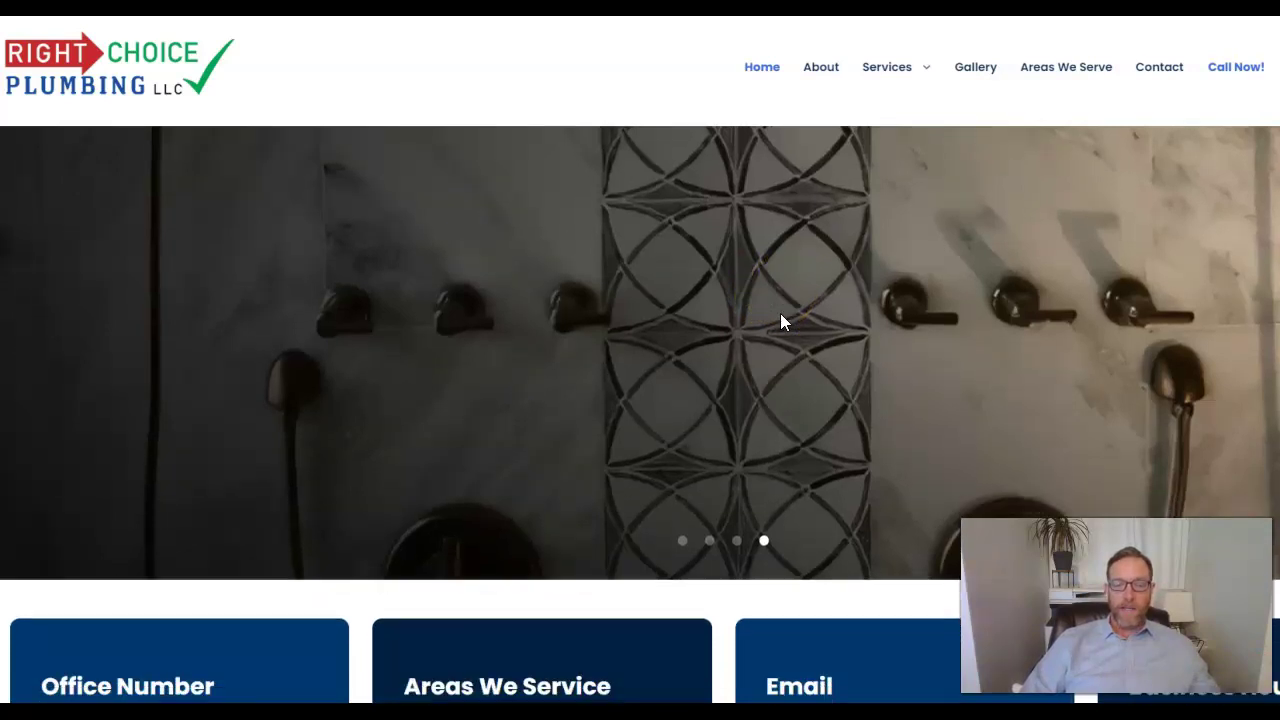
scroll(782, 322, down, 1)
scroll(782, 322, down, 1)
scroll(782, 322, down, 2)
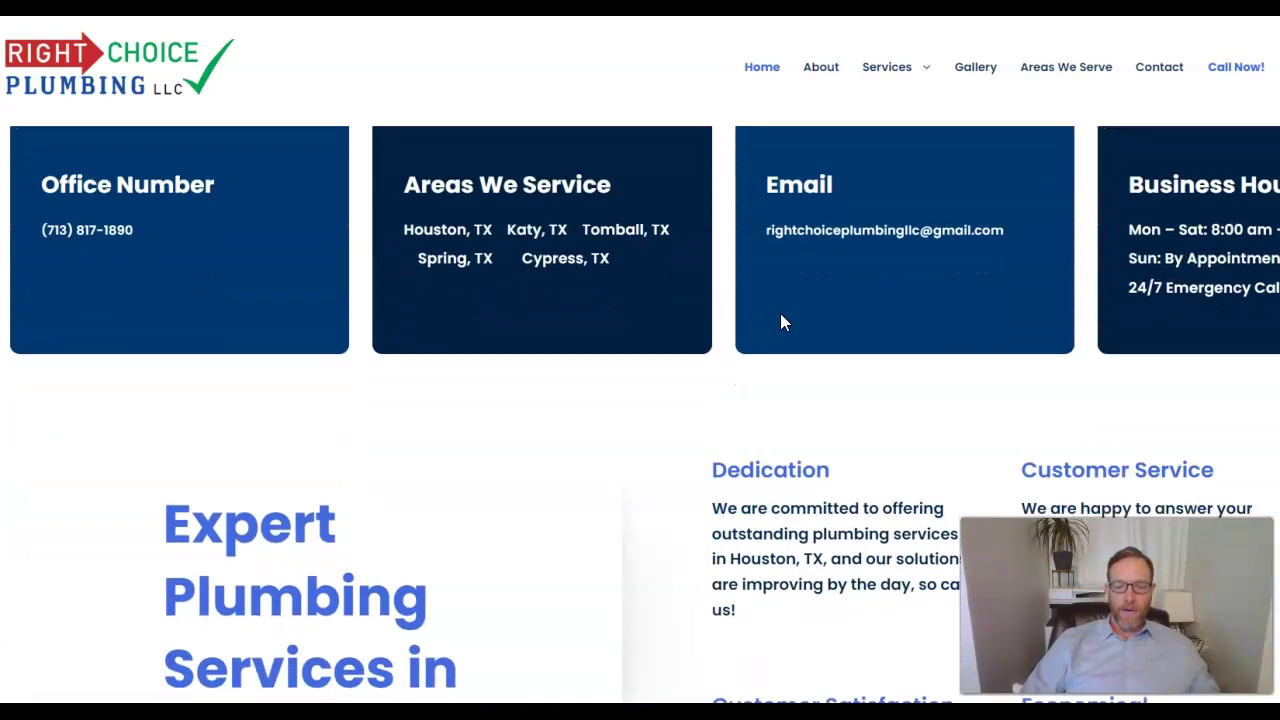
scroll(782, 322, down, 1)
scroll(782, 322, down, 2)
scroll(782, 322, down, 1)
scroll(782, 322, down, 4)
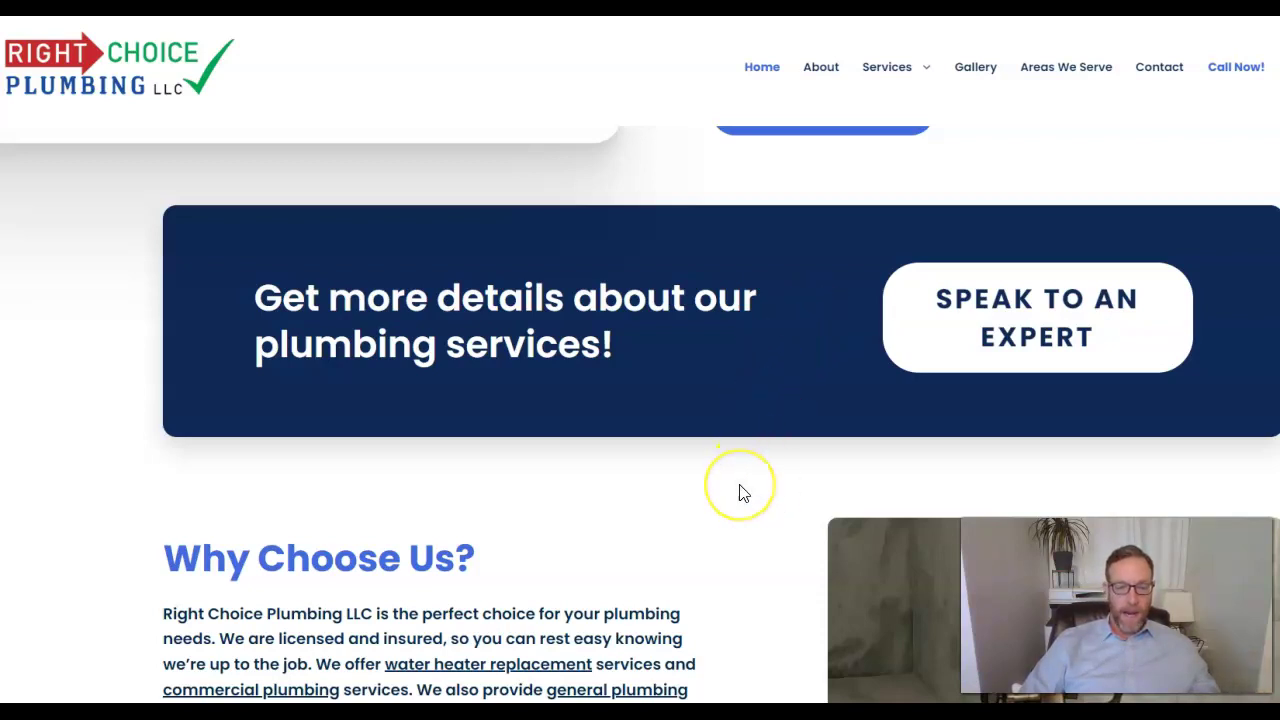
scroll(745, 493, down, 2)
scroll(742, 493, down, 2)
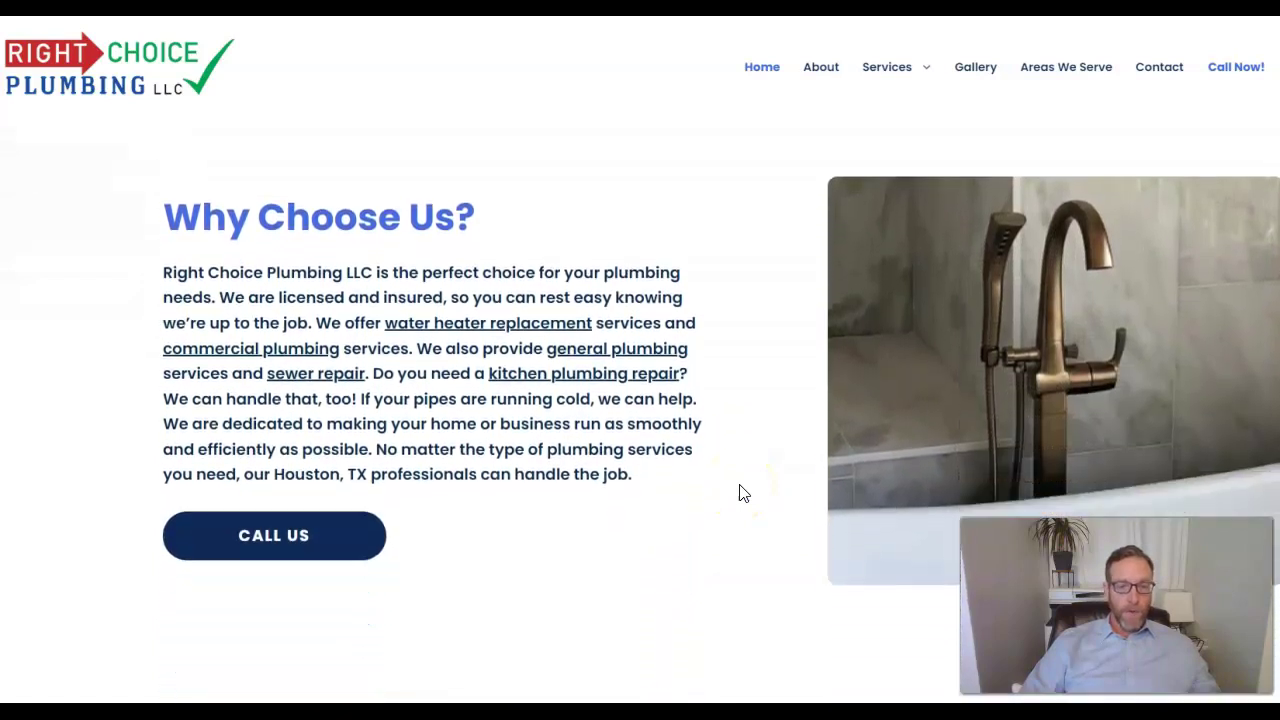
scroll(742, 493, down, 4)
scroll(742, 493, down, 2)
scroll(742, 493, down, 4)
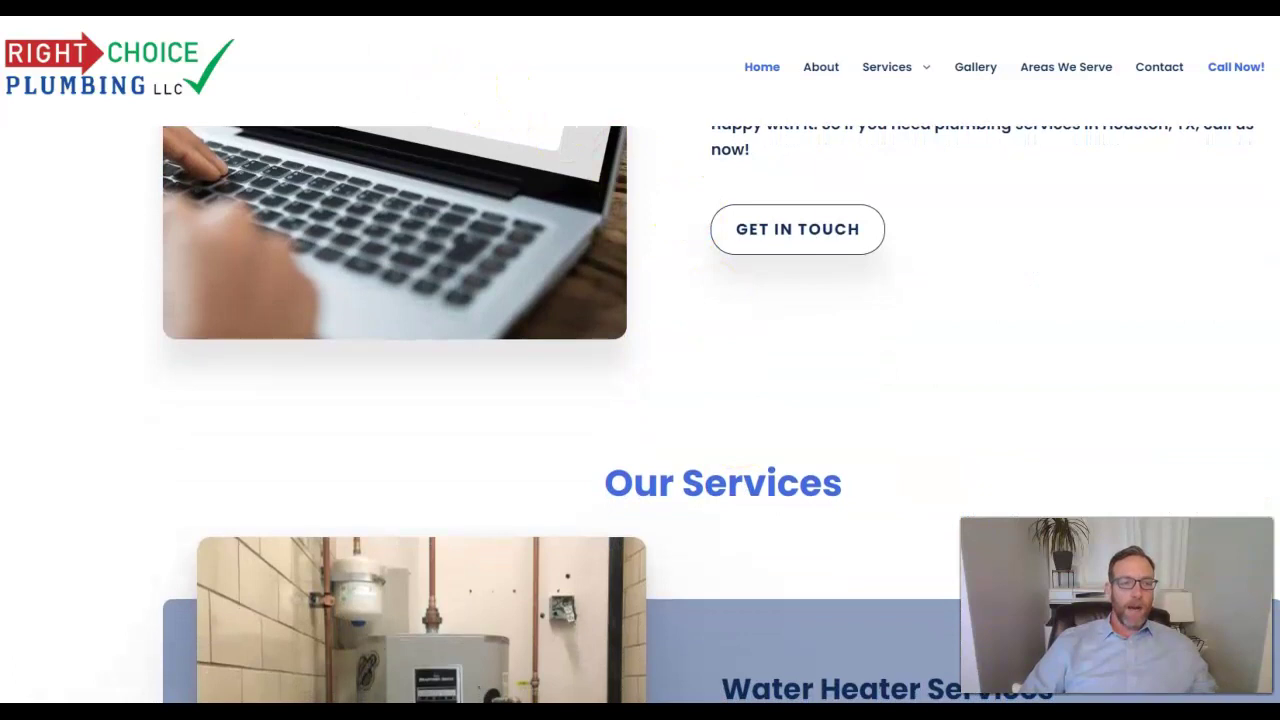
Return to the Google results for 'plumbers in tomball tx', select the query, and scroll to the top
click(190, 8)
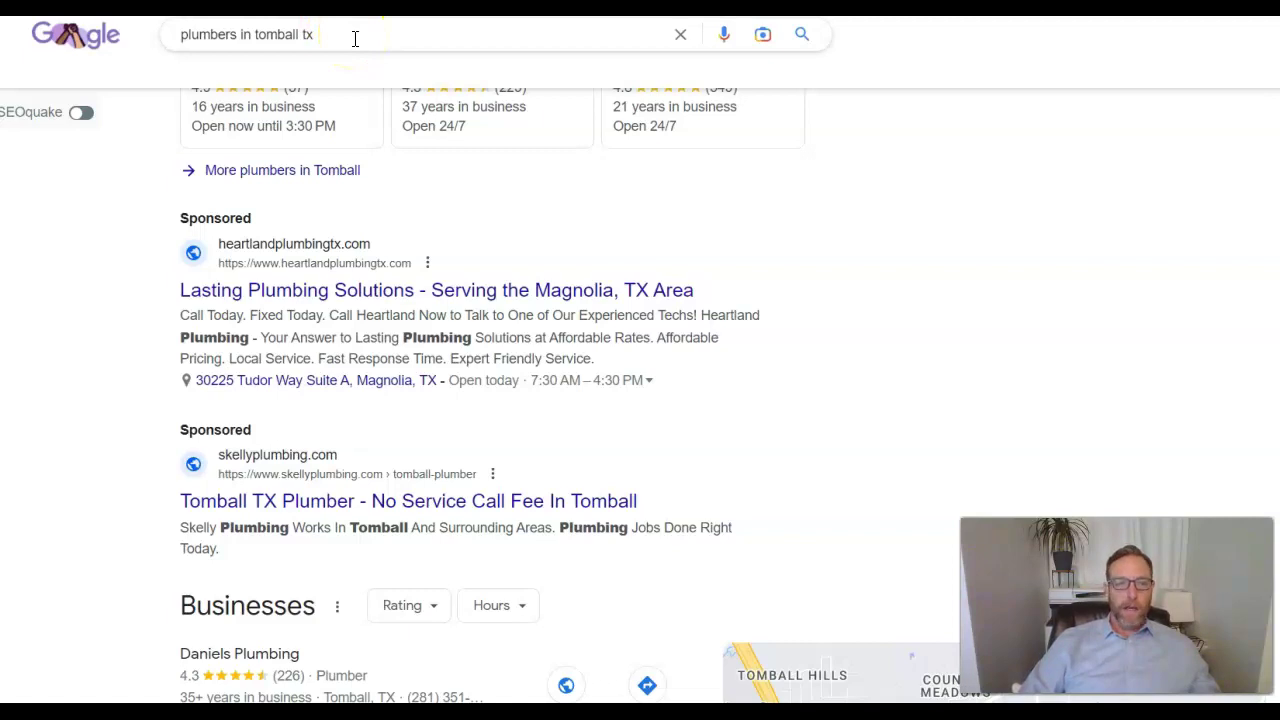
click(354, 38)
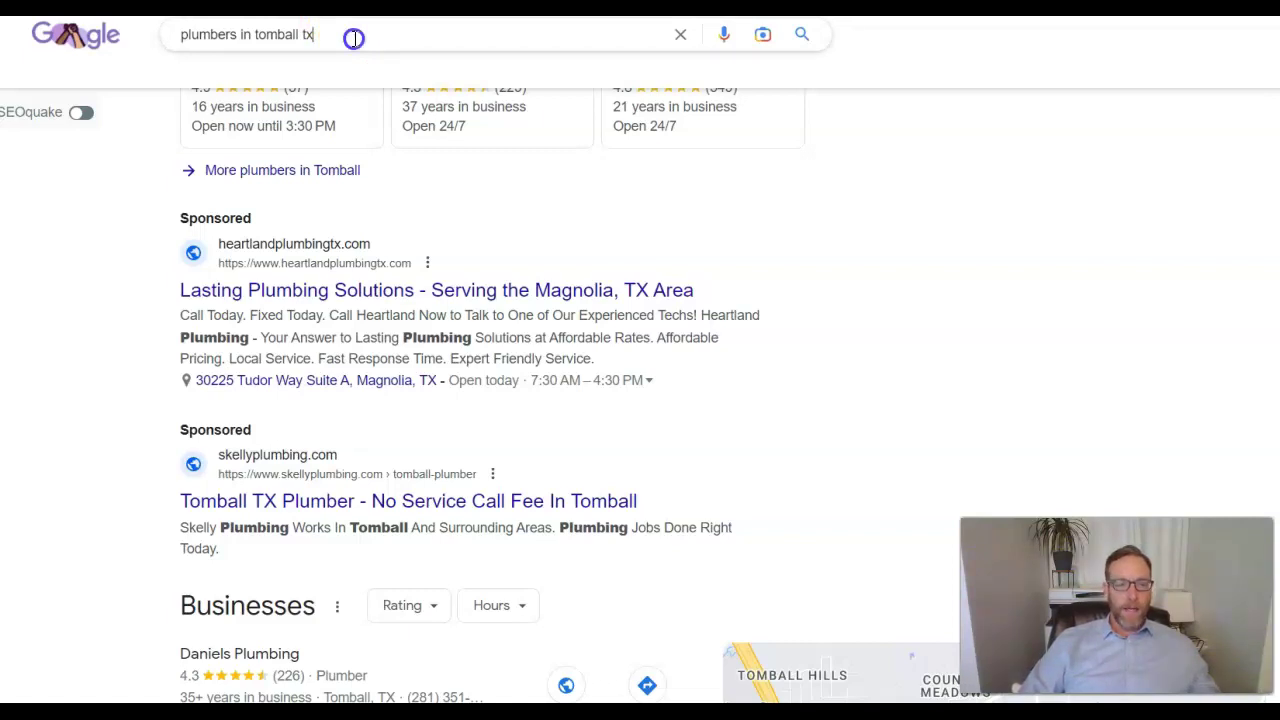
drag(354, 38, 158, 35)
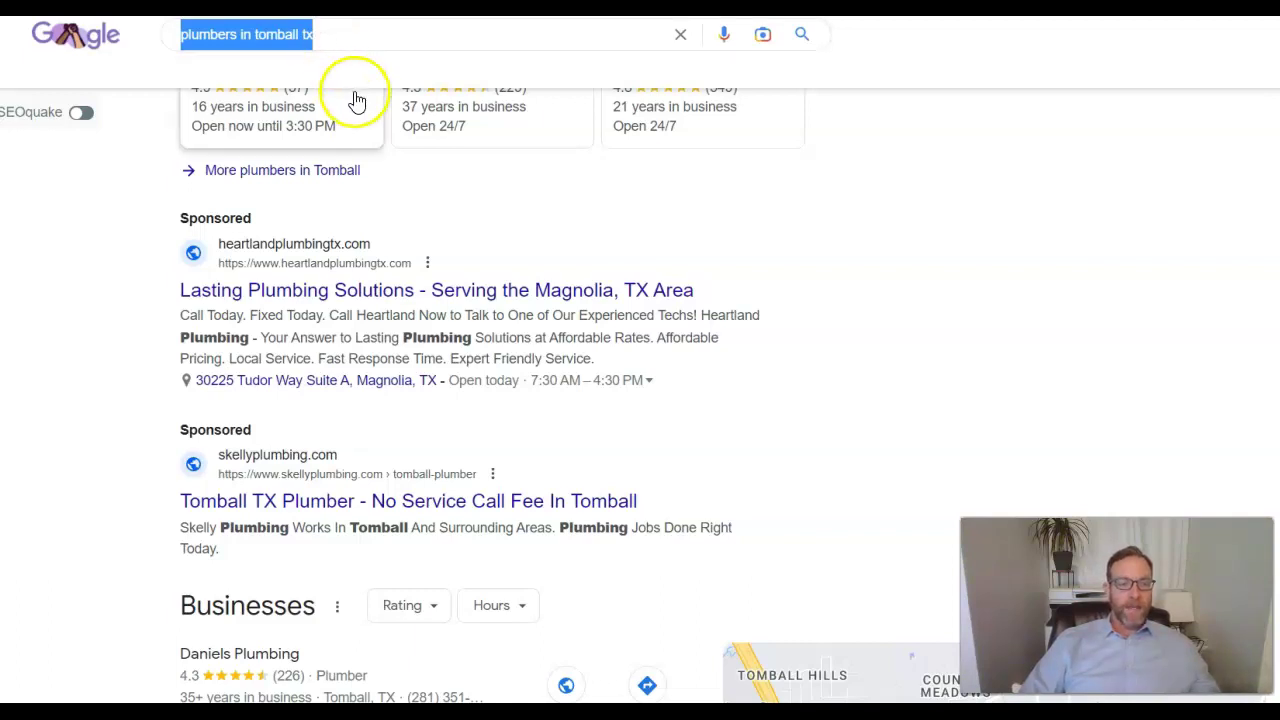
mouse_move(281, 110)
scroll(345, 133, up, 3)
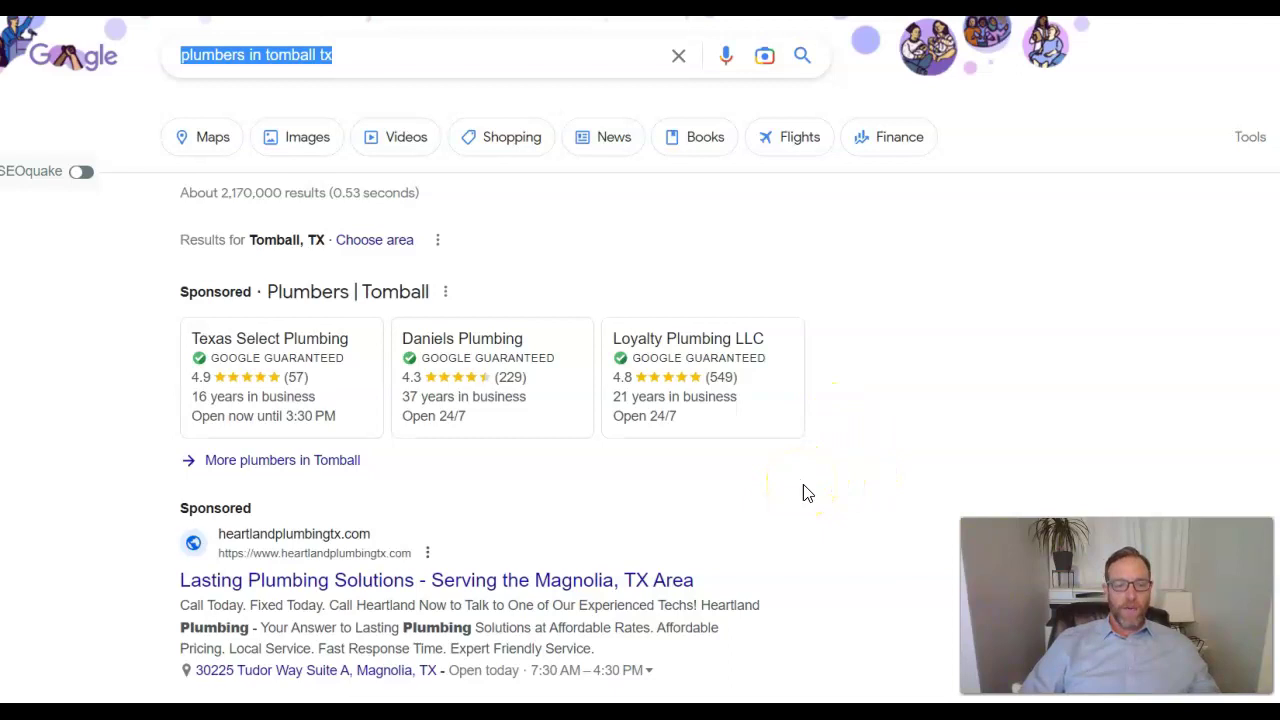
click(864, 382)
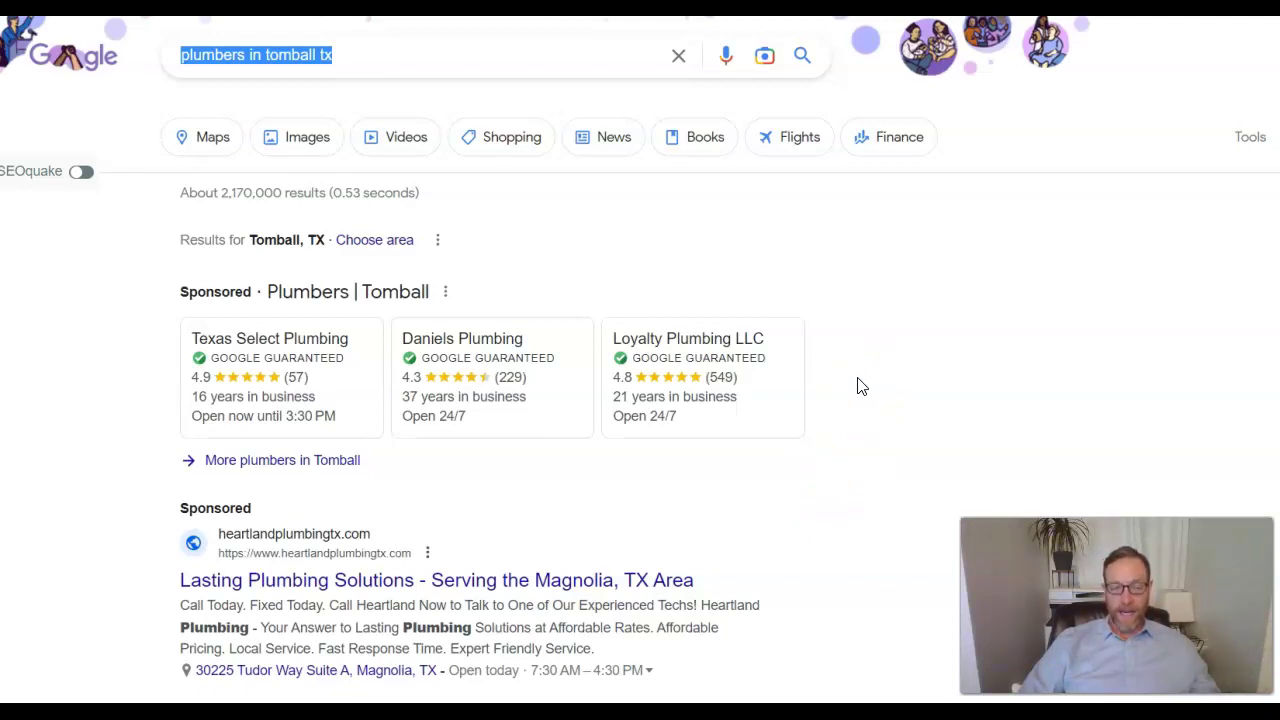
Scroll past the sponsored ads to the Businesses map pack led by Daniels Plumbing
scroll(812, 500, down, 1)
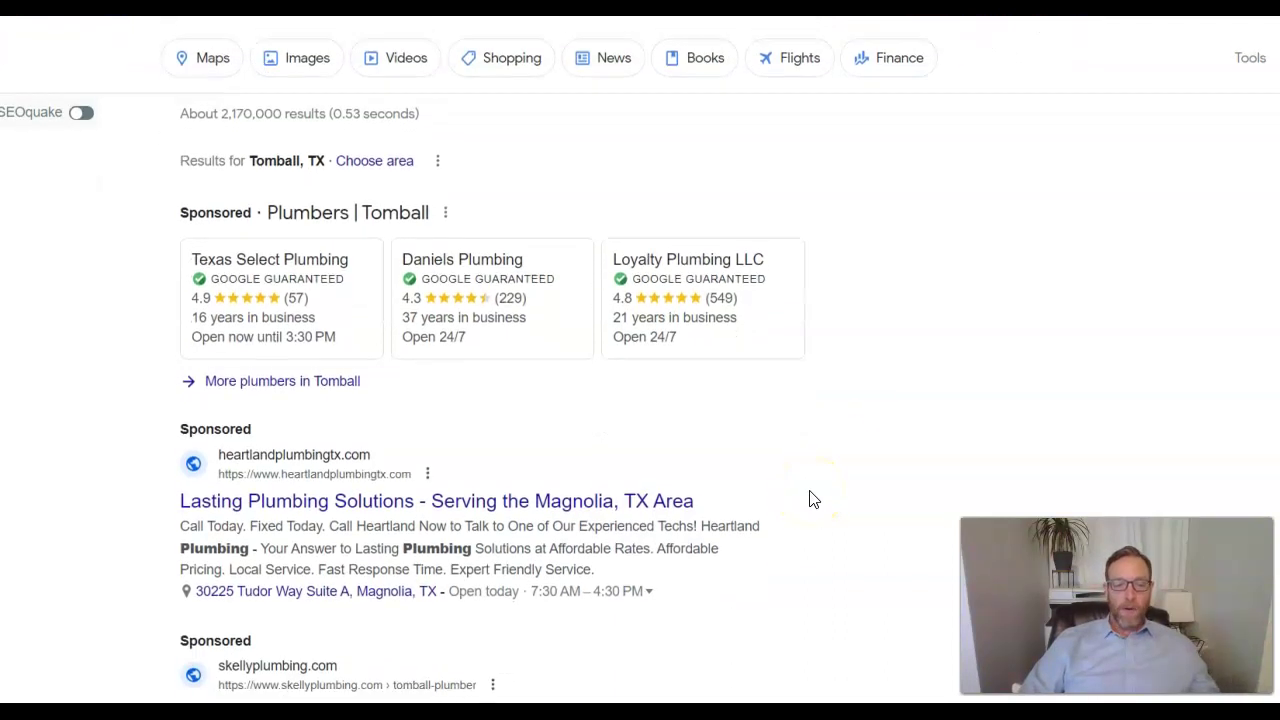
scroll(812, 500, down, 1)
scroll(812, 500, down, 1)
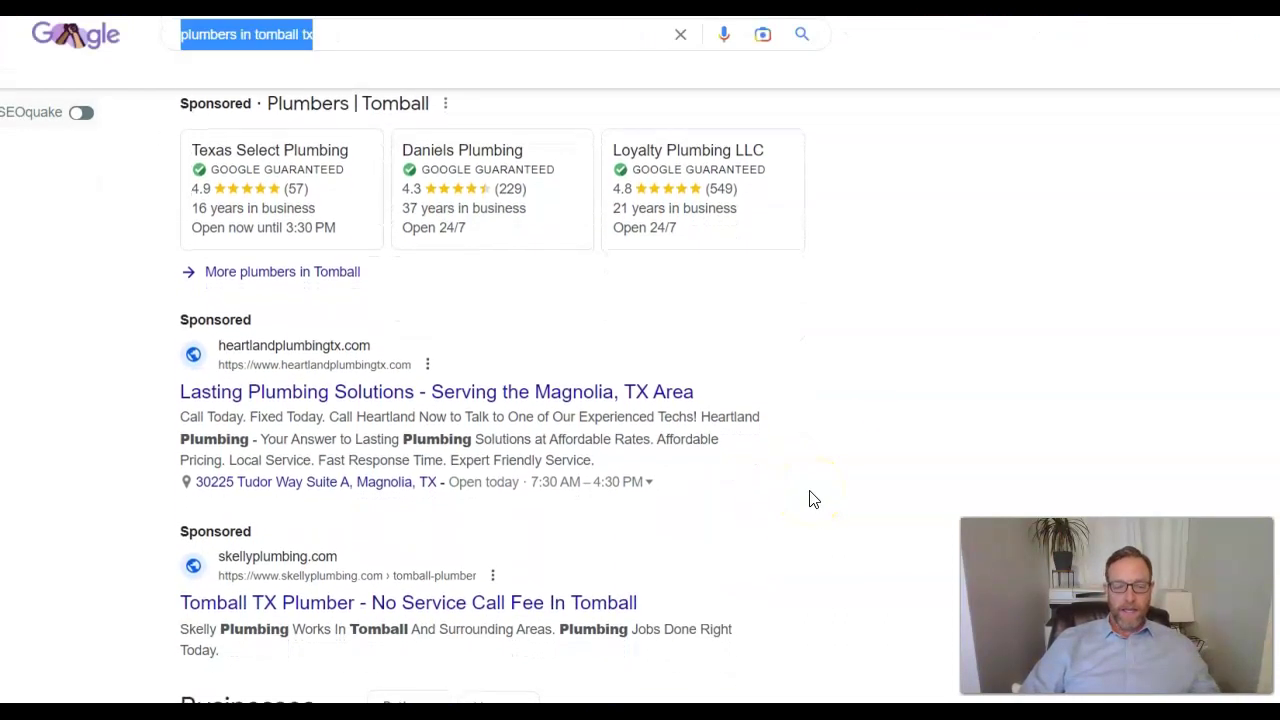
scroll(812, 500, down, 1)
scroll(812, 500, down, 1)
scroll(812, 500, down, 1)
scroll(800, 450, down, 1)
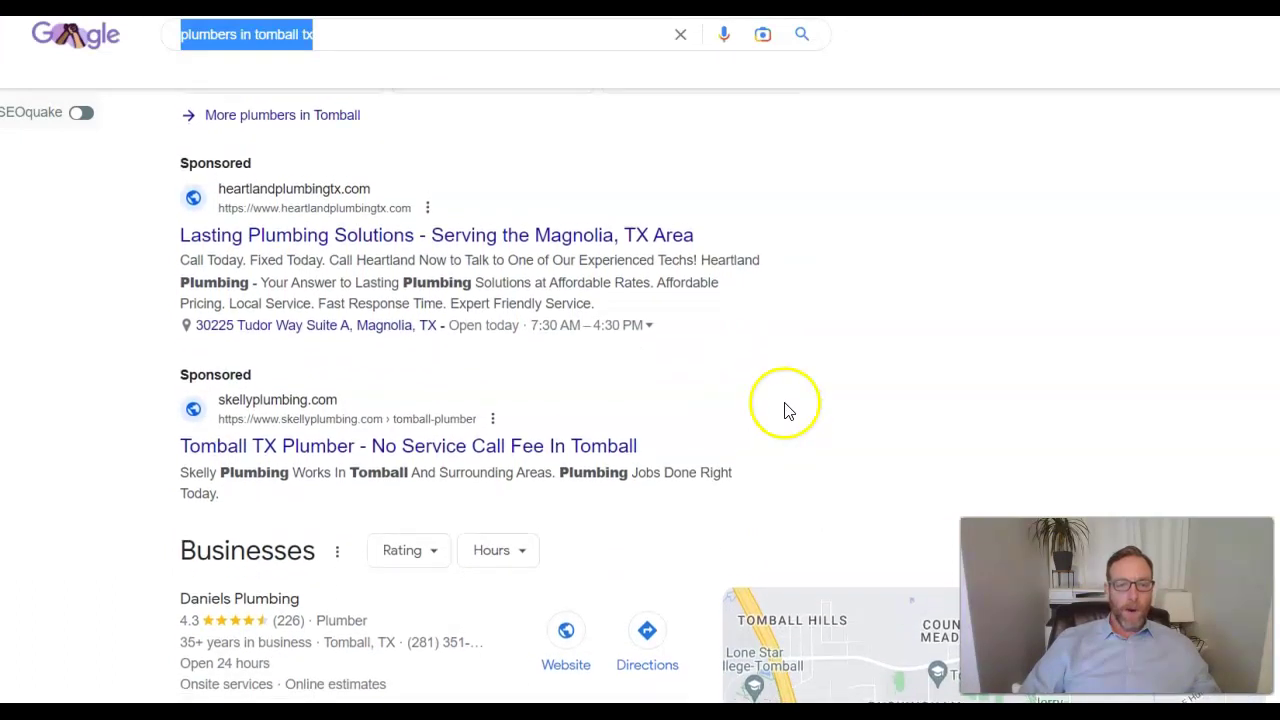
scroll(770, 430, down, 1)
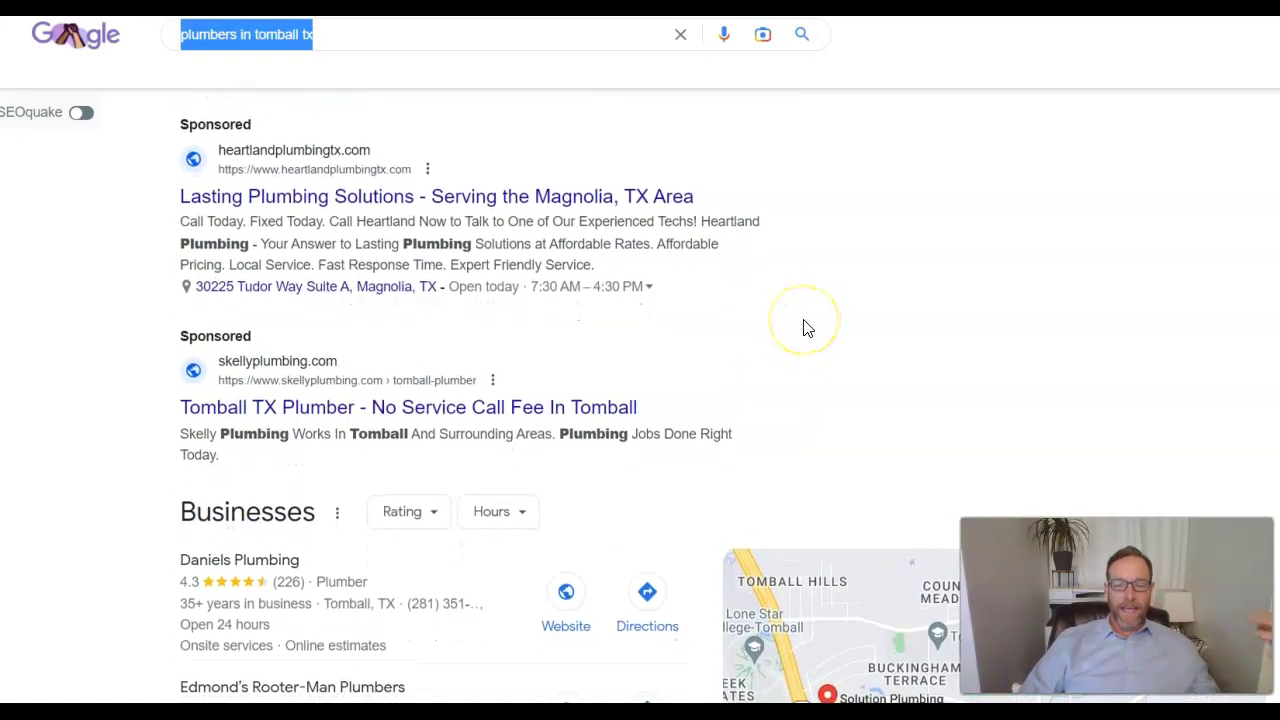
scroll(815, 383, down, 1)
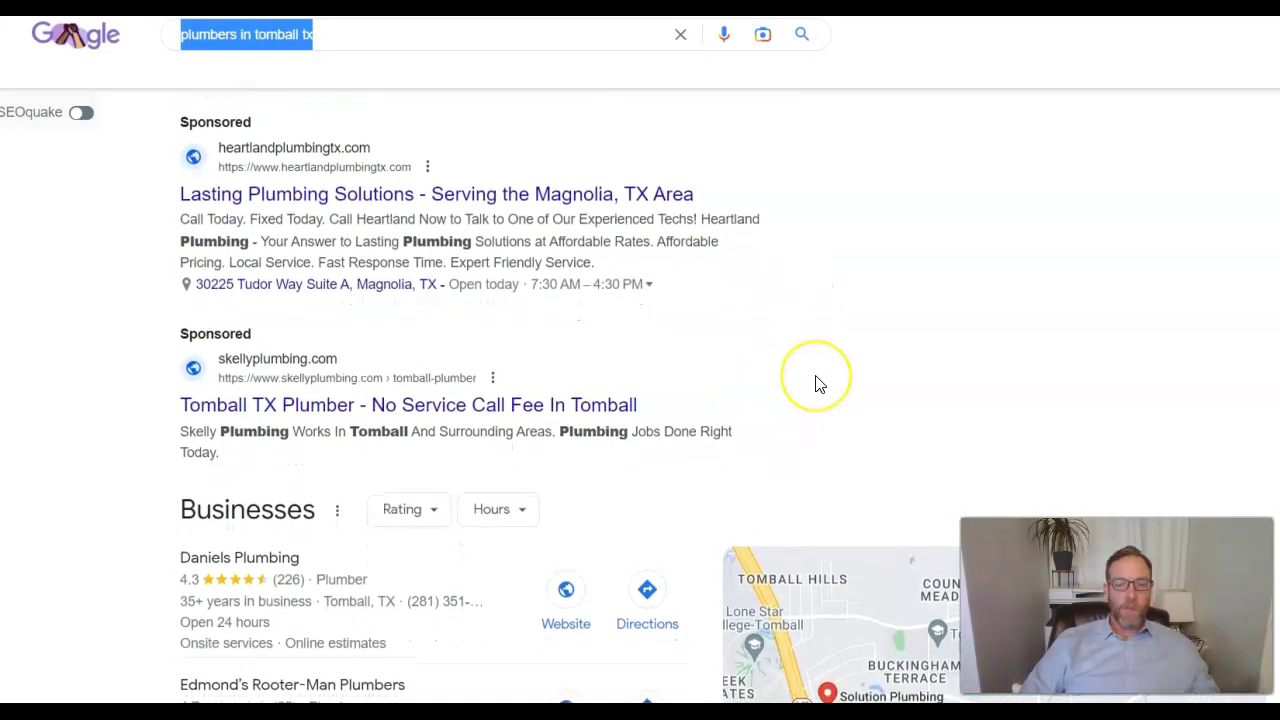
scroll(817, 383, down, 1)
scroll(817, 383, down, 1)
scroll(817, 383, down, 1)
scroll(817, 383, down, 1)
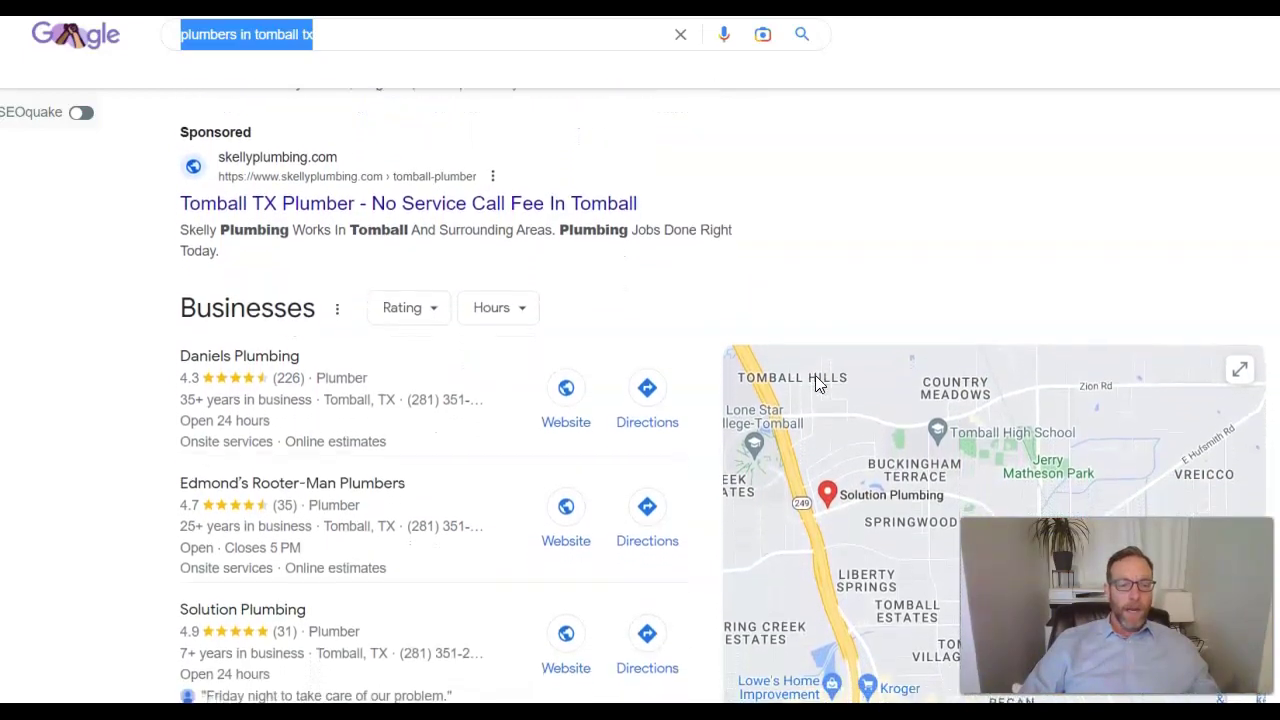
scroll(815, 375, down, 1)
mouse_move(350, 340)
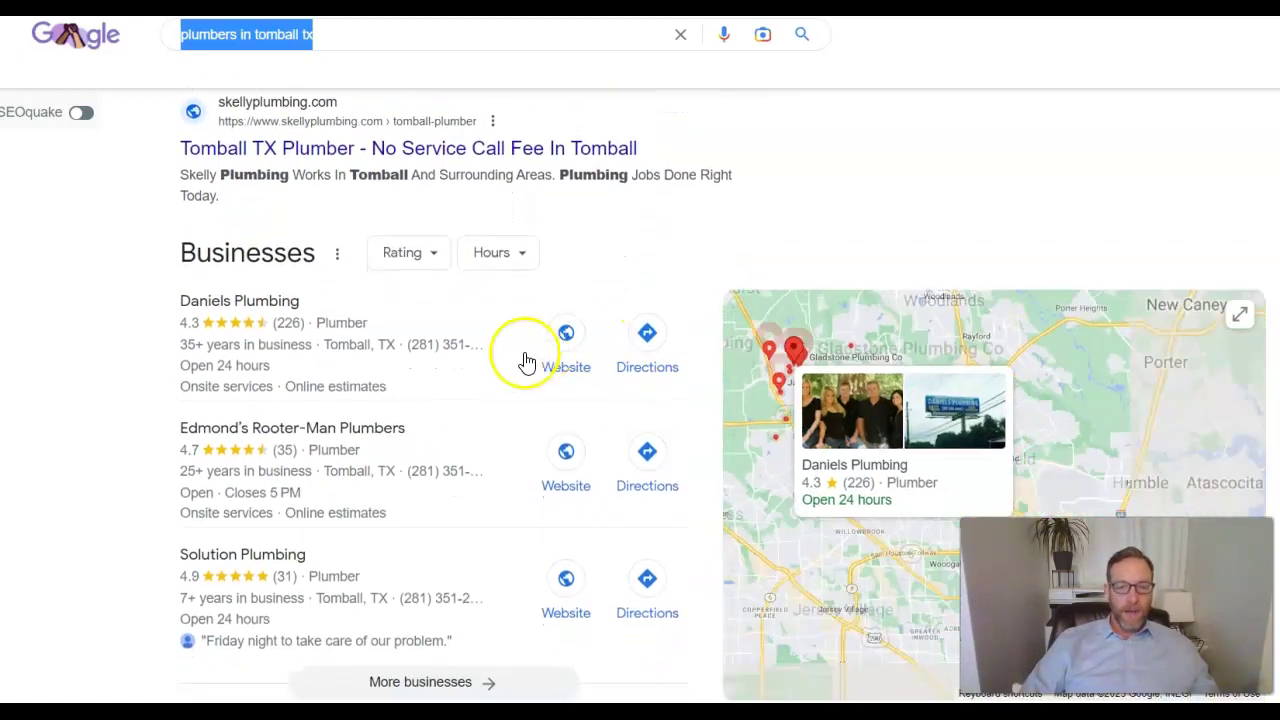
scroll(527, 360, down, 1)
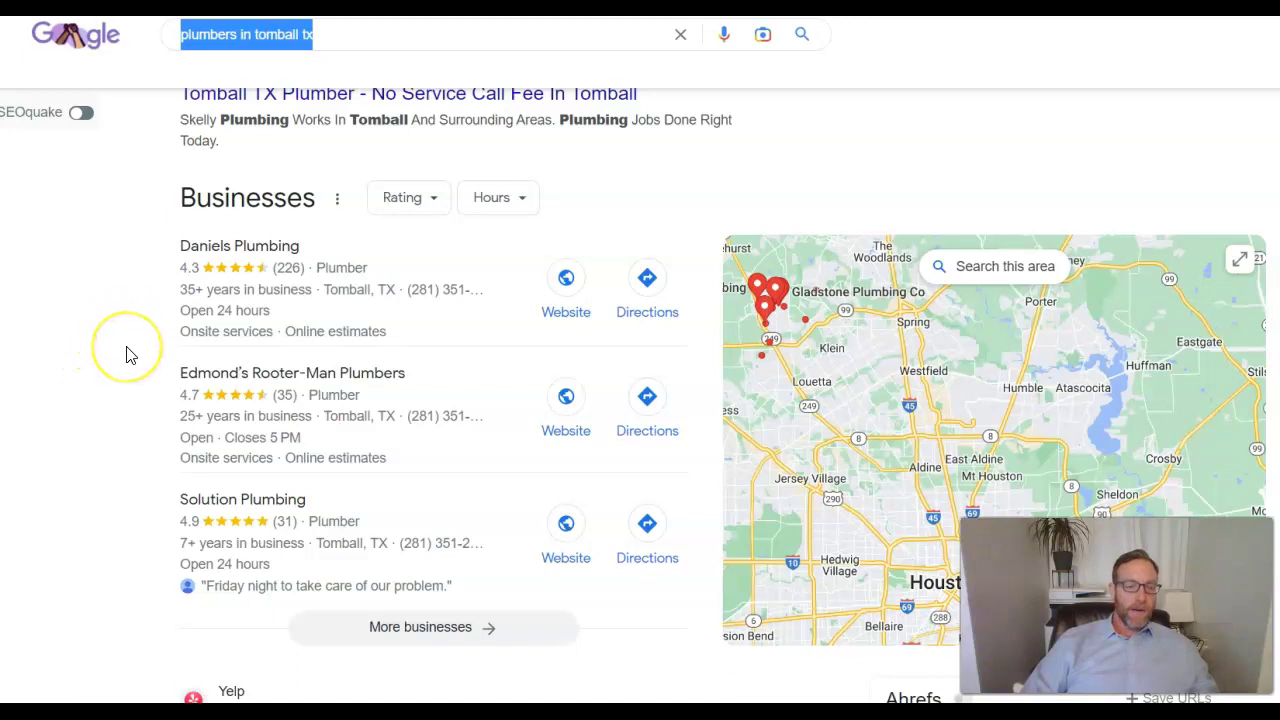
Scroll on to the organic listings showing Yelp, Angie's List and danielsplumbing.com
scroll(128, 357, down, 1)
scroll(128, 357, down, 1)
scroll(127, 355, down, 1)
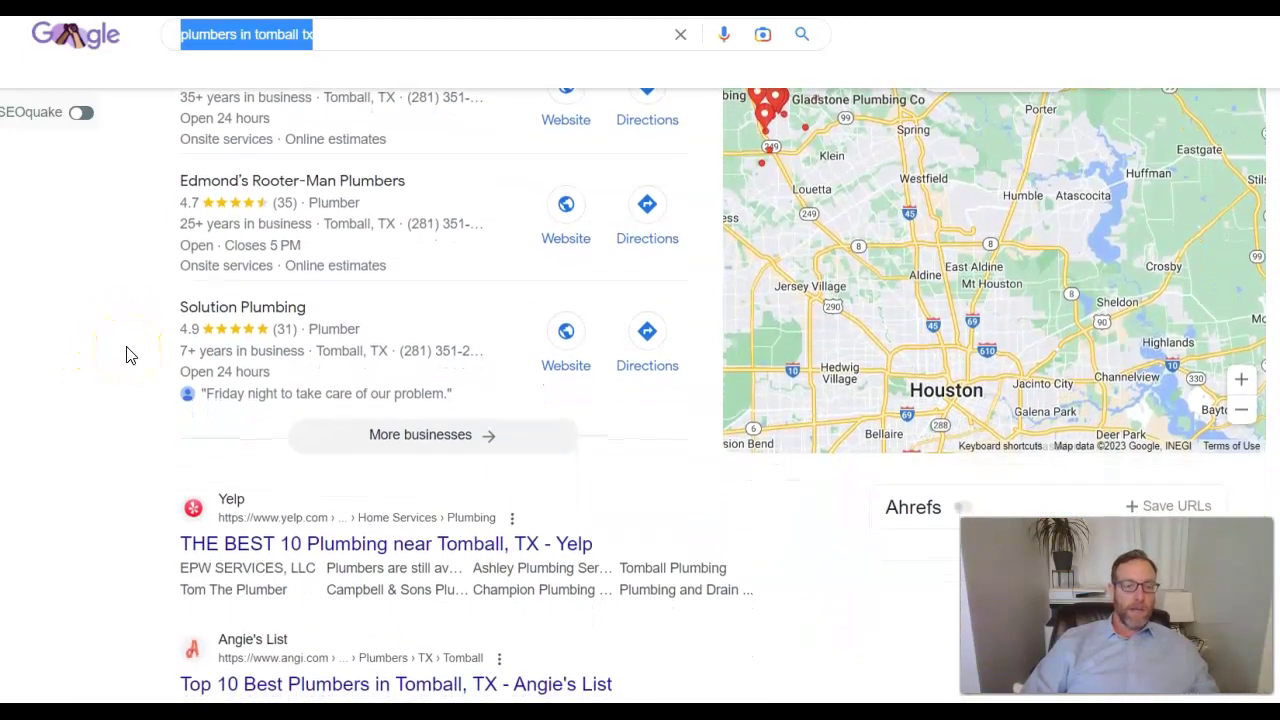
scroll(128, 357, down, 1)
scroll(127, 355, down, 1)
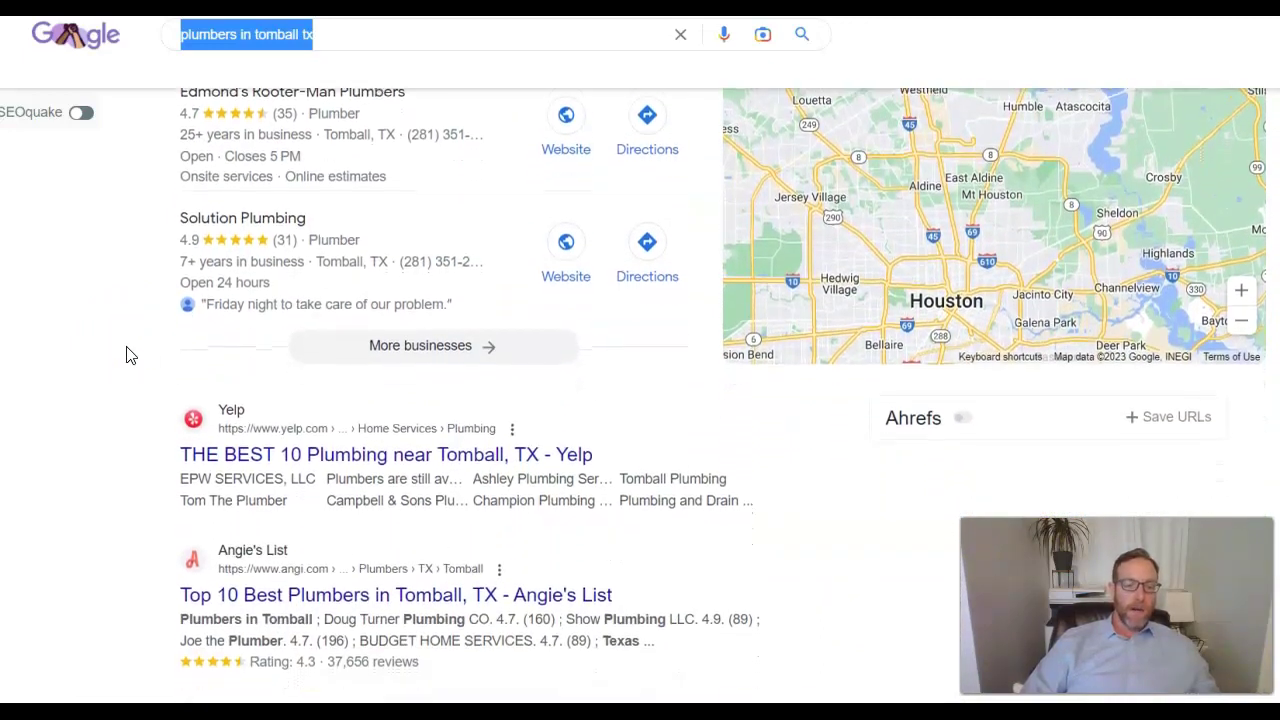
scroll(86, 390, down, 1)
scroll(229, 437, down, 1)
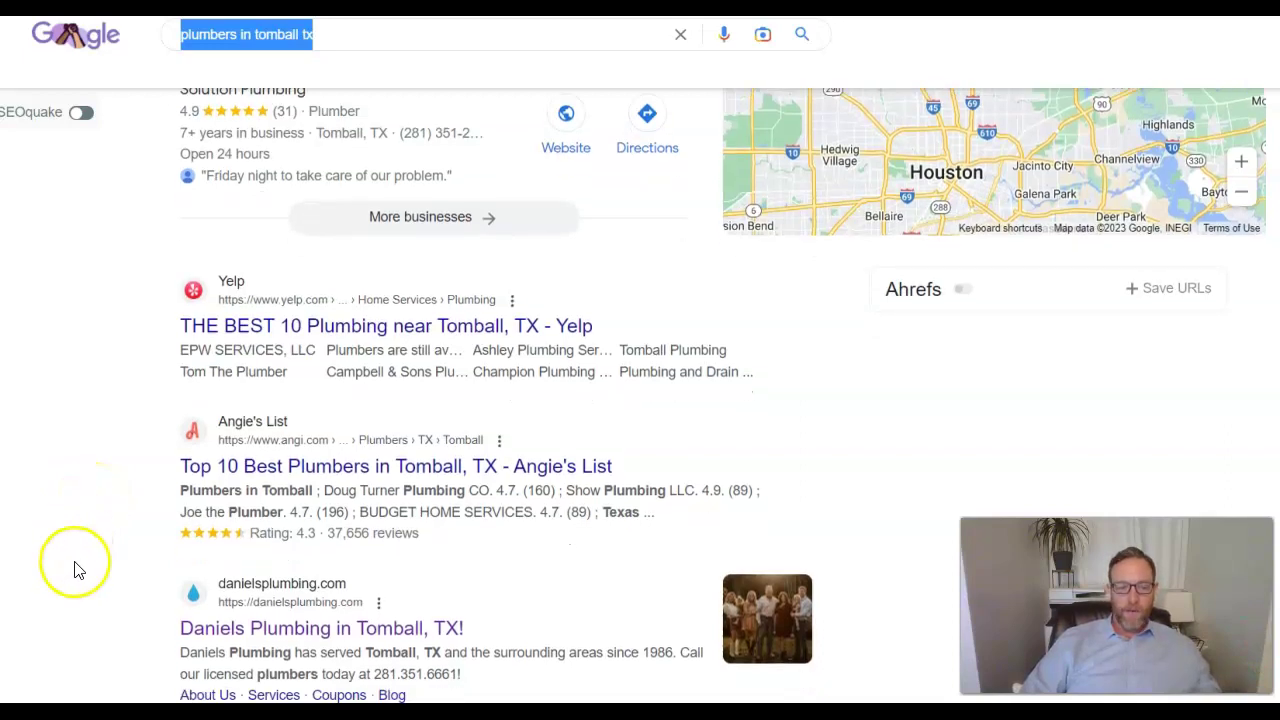
scroll(74, 563, down, 1)
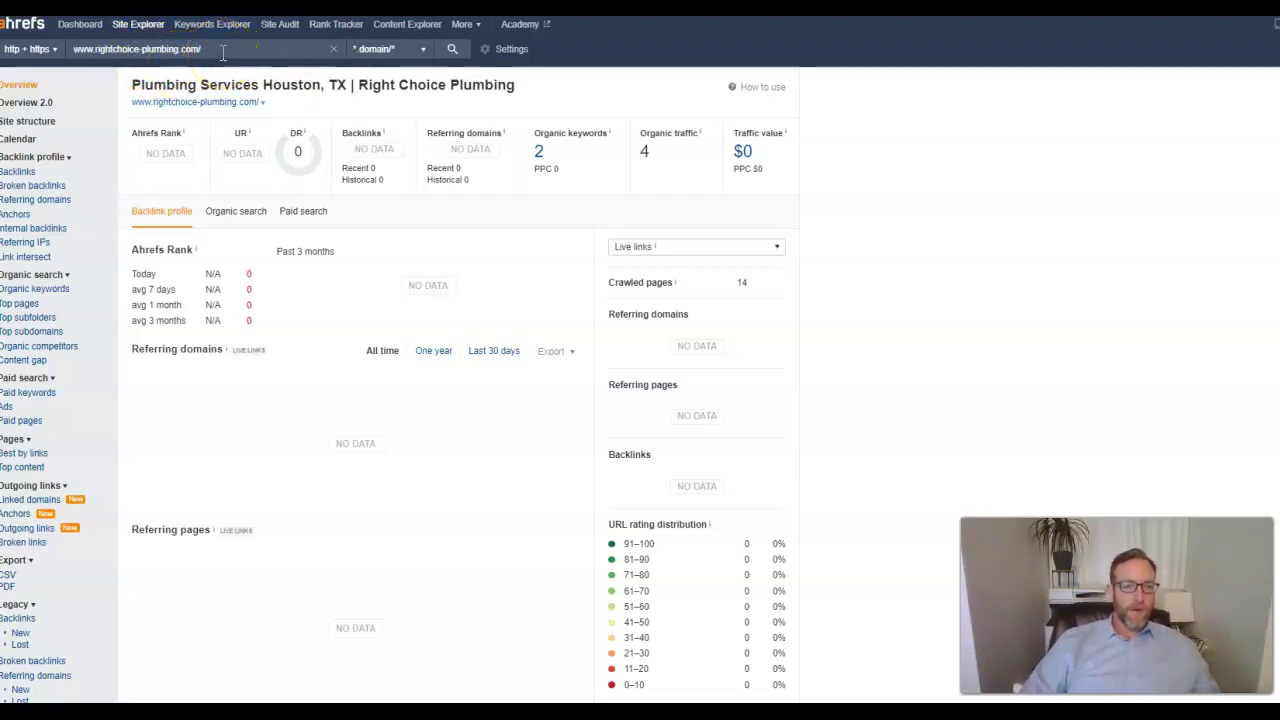
Select the rightchoice-plumbing.com domain in the Ahrefs search box so it can be replaced
drag(222, 52, 40, 44)
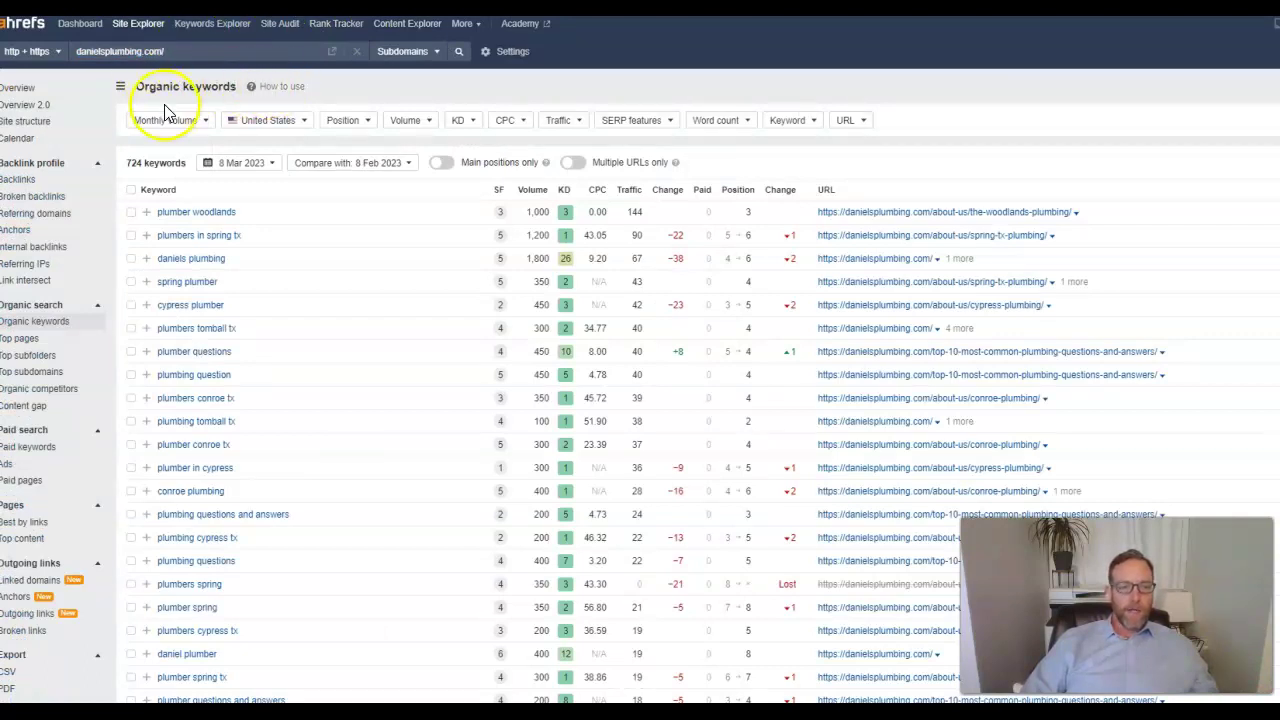
Load danielsplumbing.com's Overview: DR 12, 1.22K backlinks, 219 referring domains
click(48, 88)
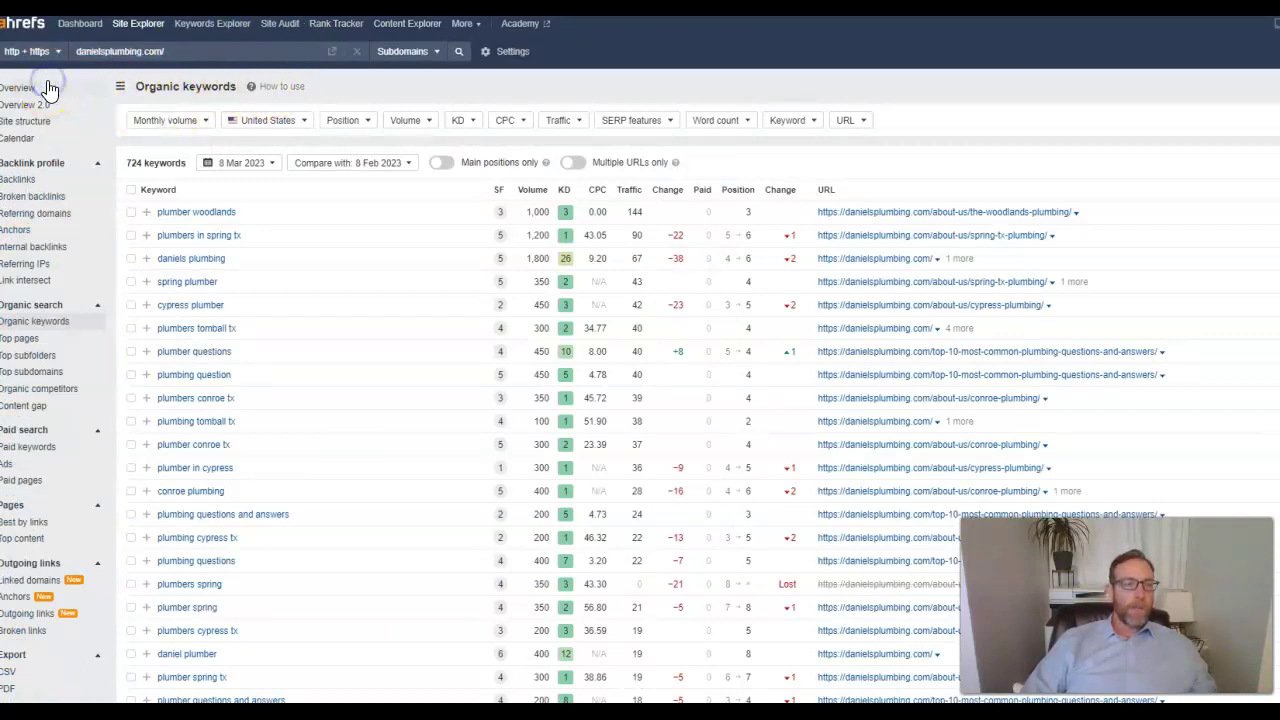
click(35, 86)
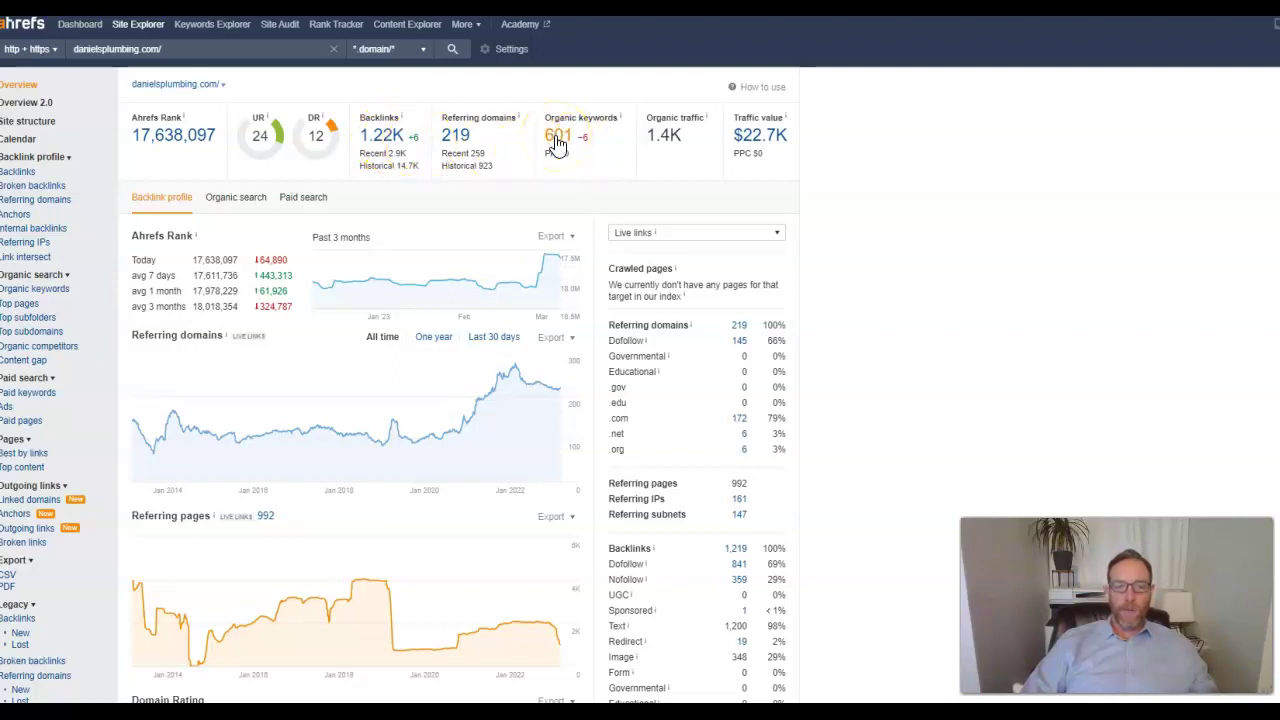
Open danielsplumbing.com's organic keywords list of 724 keywords, led by plumber woodlands
click(557, 140)
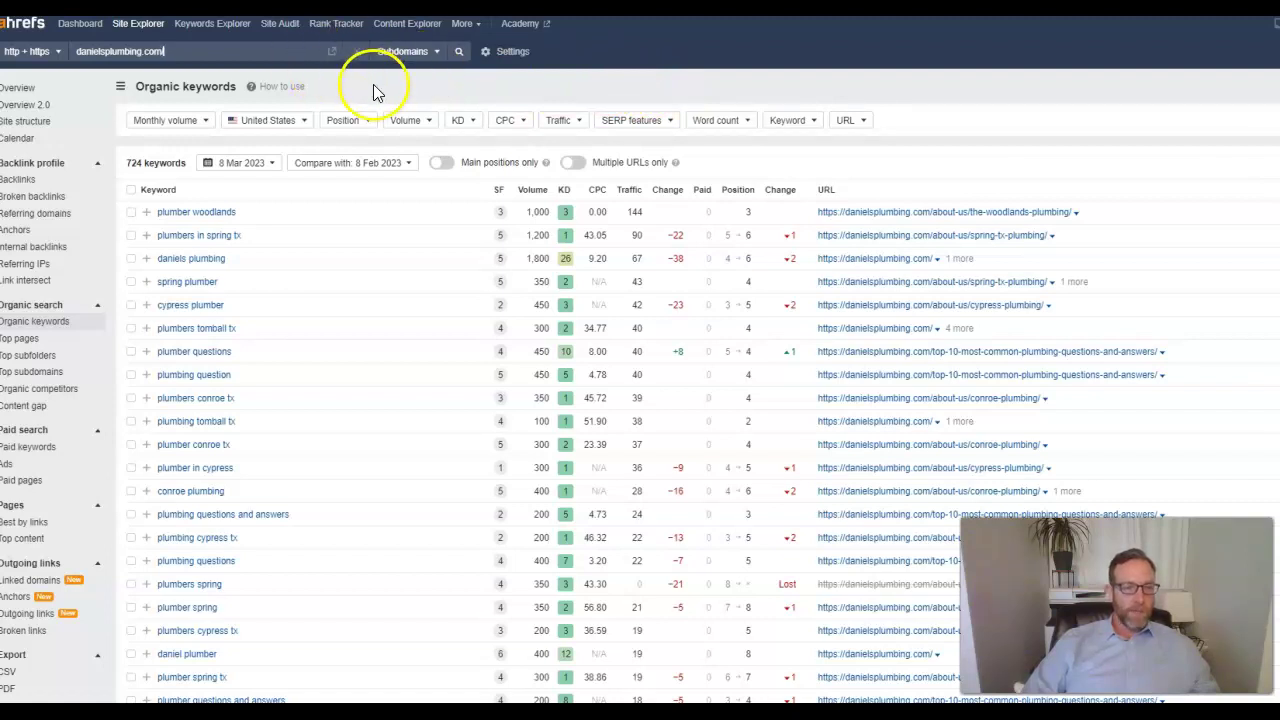
Click near the top of the page; the 724-keyword danielsplumbing.com report stays unchanged
click(54, 38)
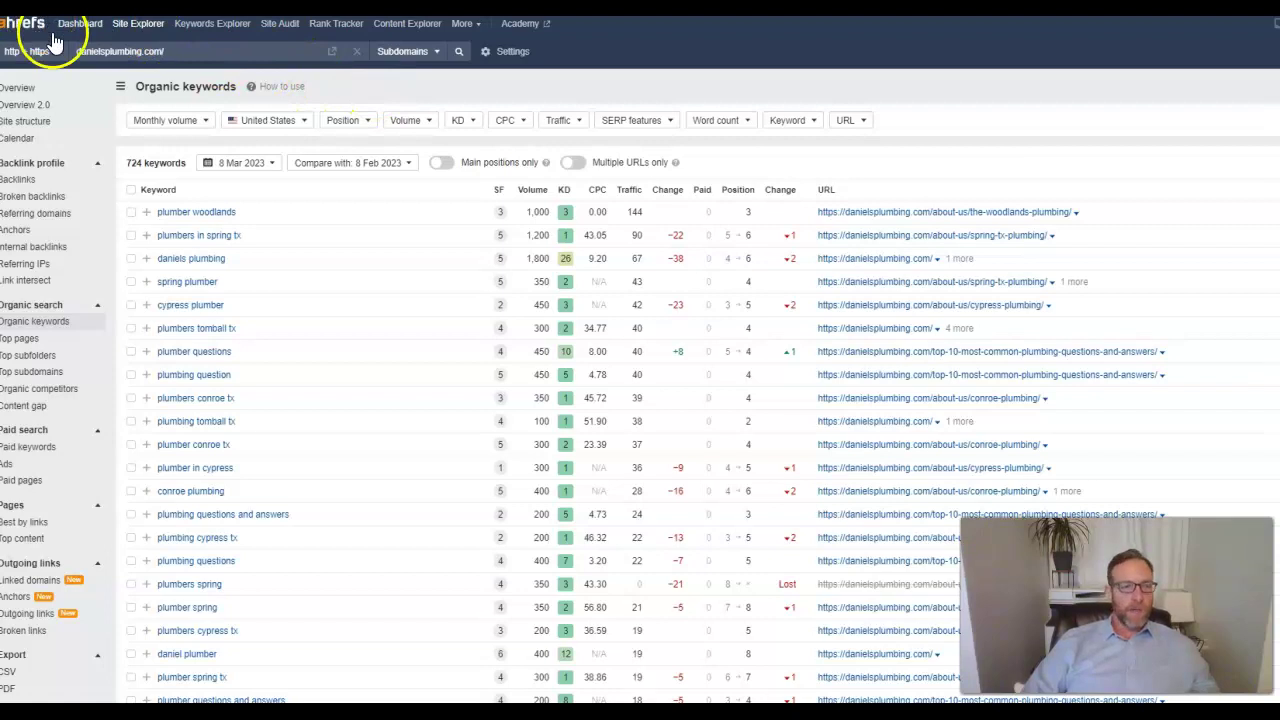